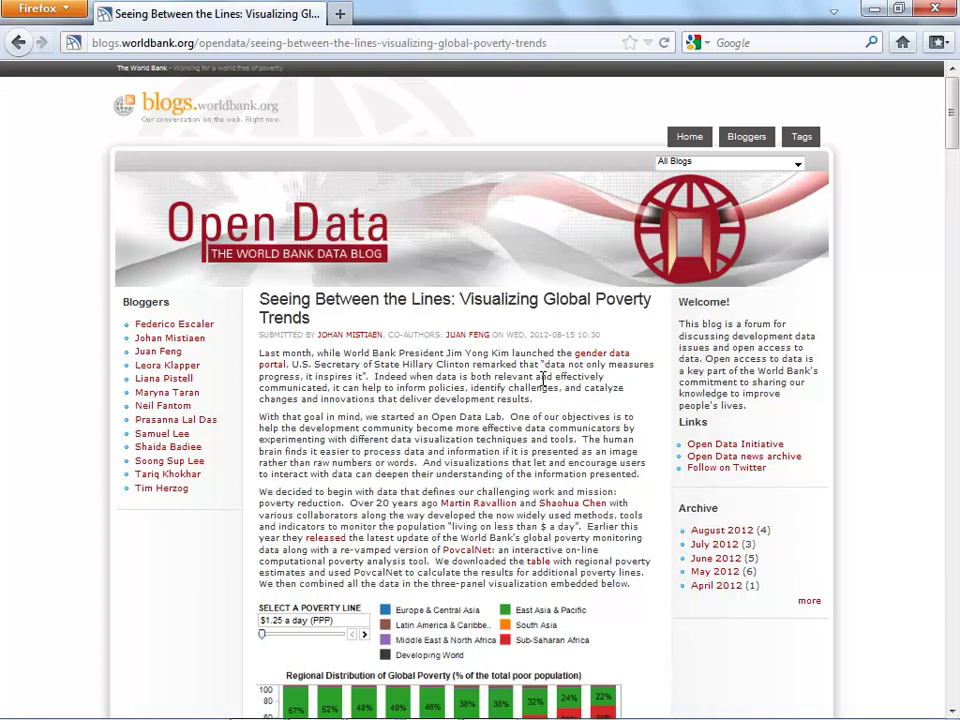
In the embedded viz, set the poverty line to $2 a day and highlight Sub-Saharan Africa, then East Asia & Pacific
click(953, 175)
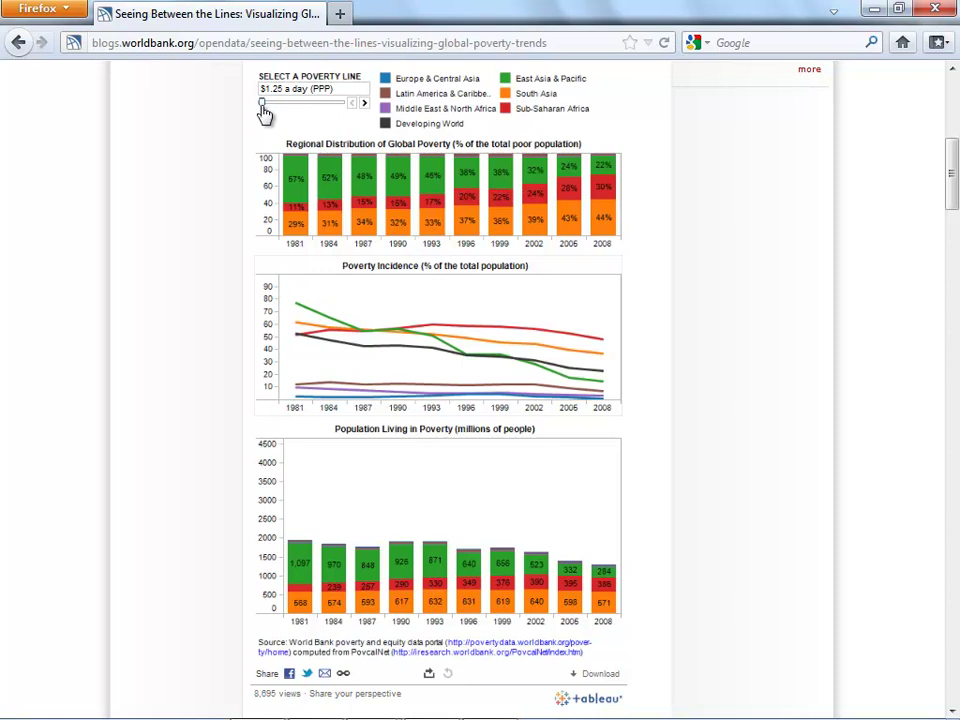
drag(263, 113, 283, 113)
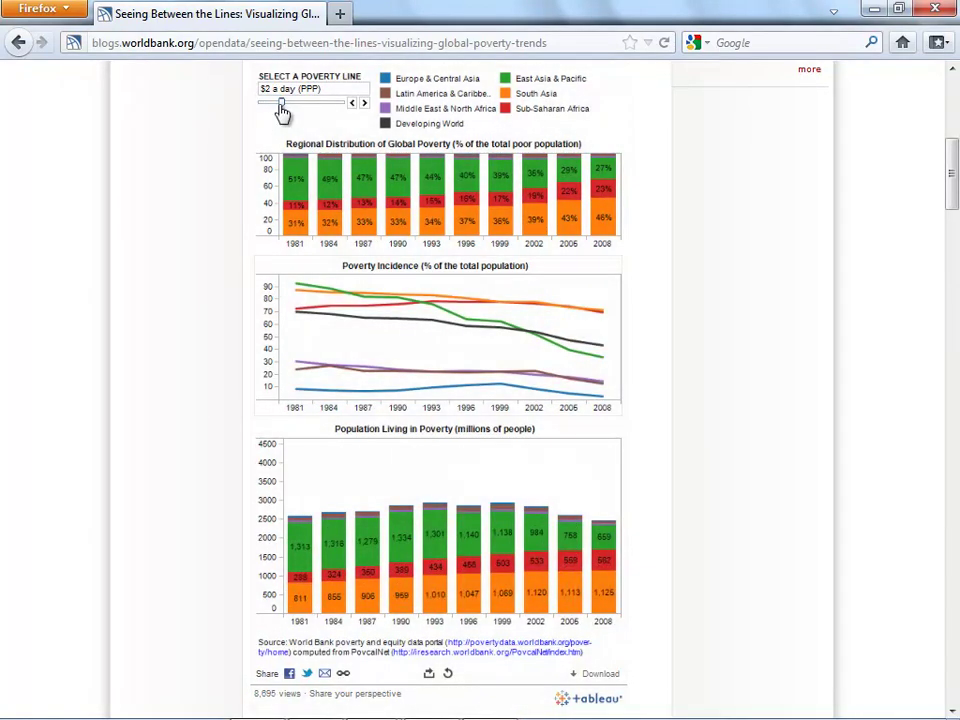
click(522, 112)
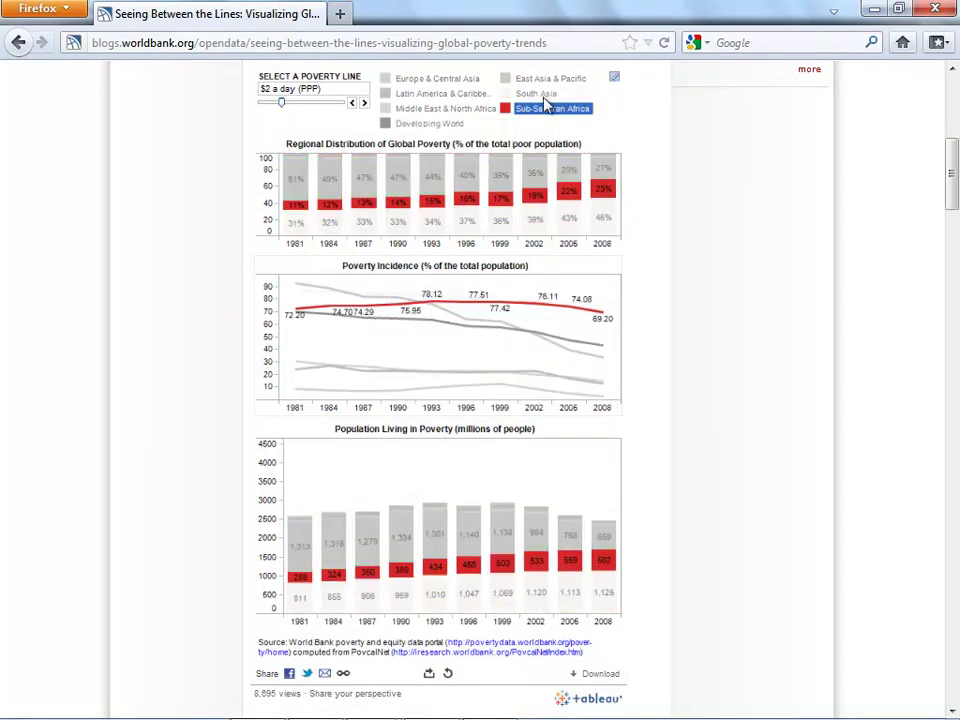
click(537, 173)
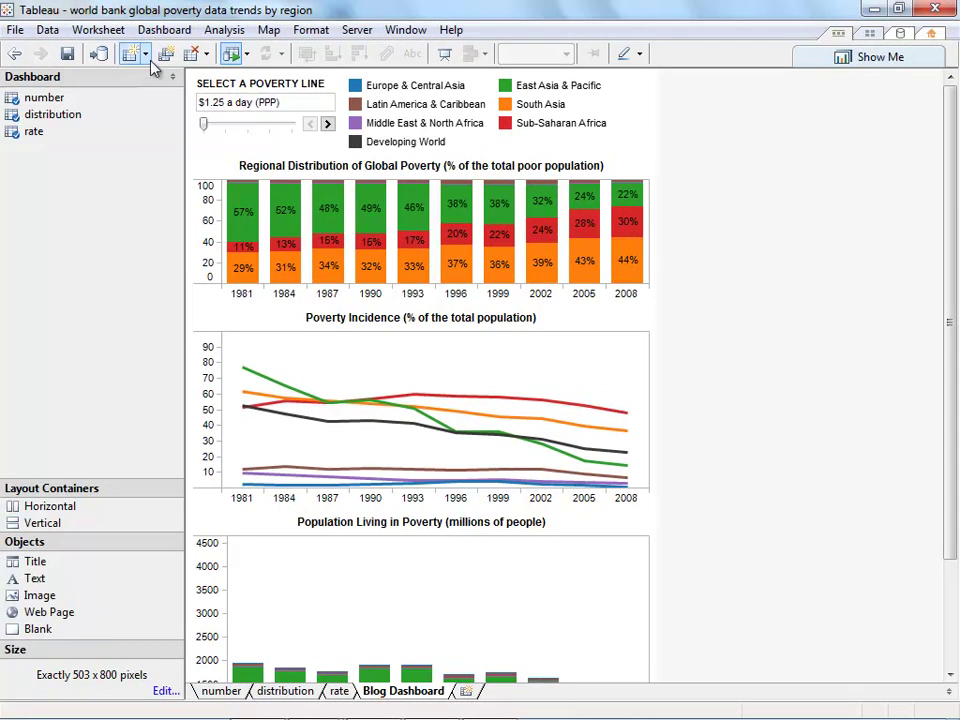
Add a new dashboard and fix its size at exactly 500 × 650 pixels
click(160, 36)
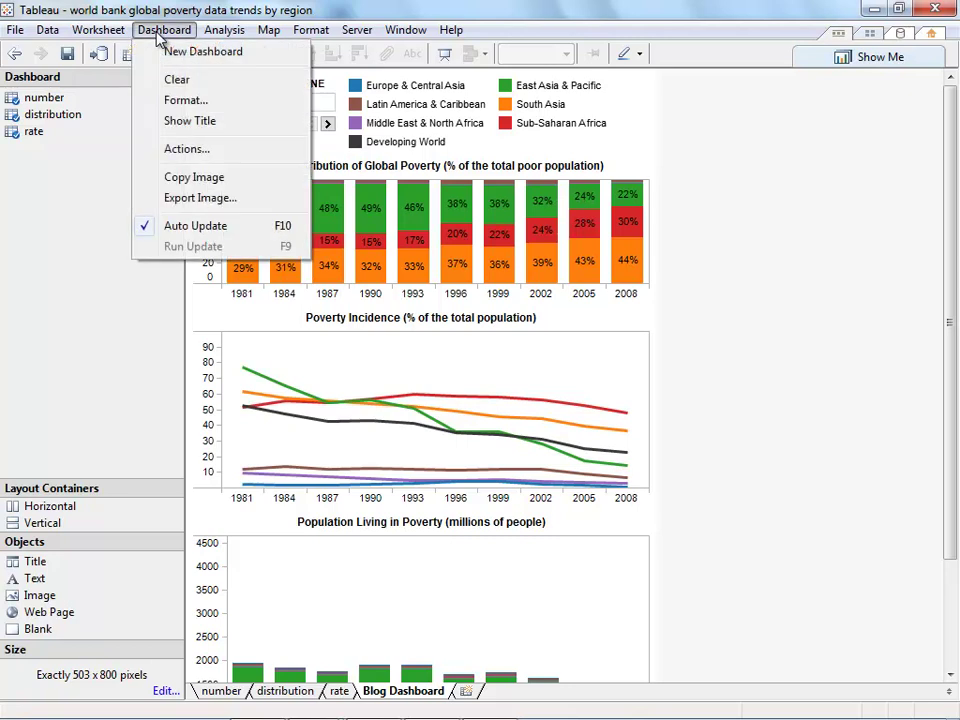
click(165, 54)
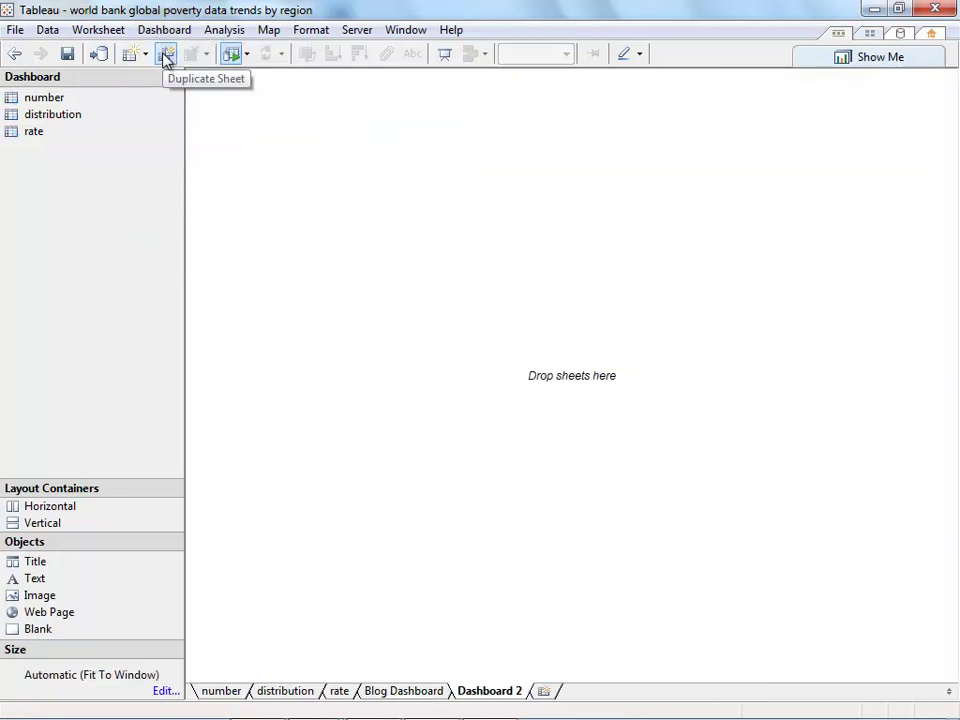
click(166, 691)
click(348, 302)
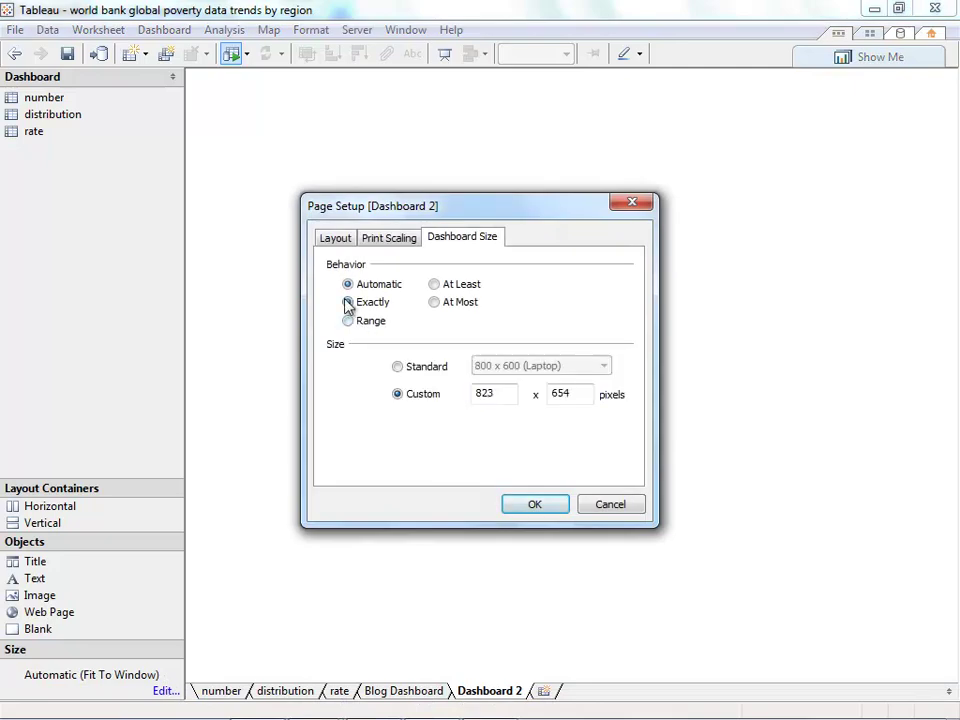
drag(504, 393, 435, 403)
text(500)
key(Tab)
text(650)
key(Return)
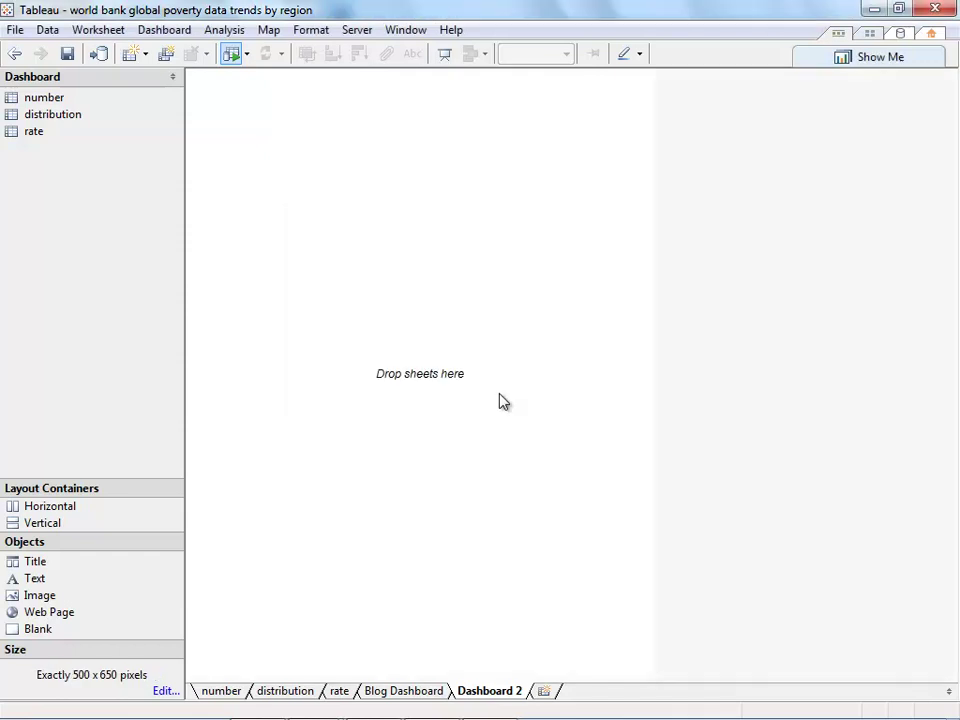
Stack the distribution, rate and number charts on the dashboard
double_click(42, 116)
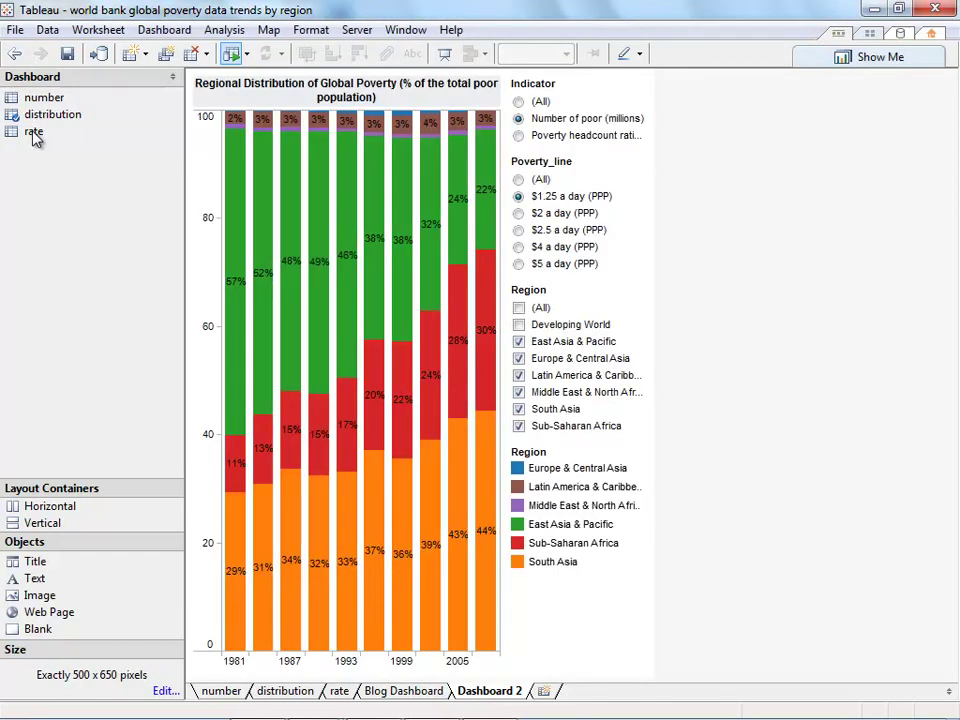
double_click(33, 133)
click(38, 98)
drag(38, 98, 343, 636)
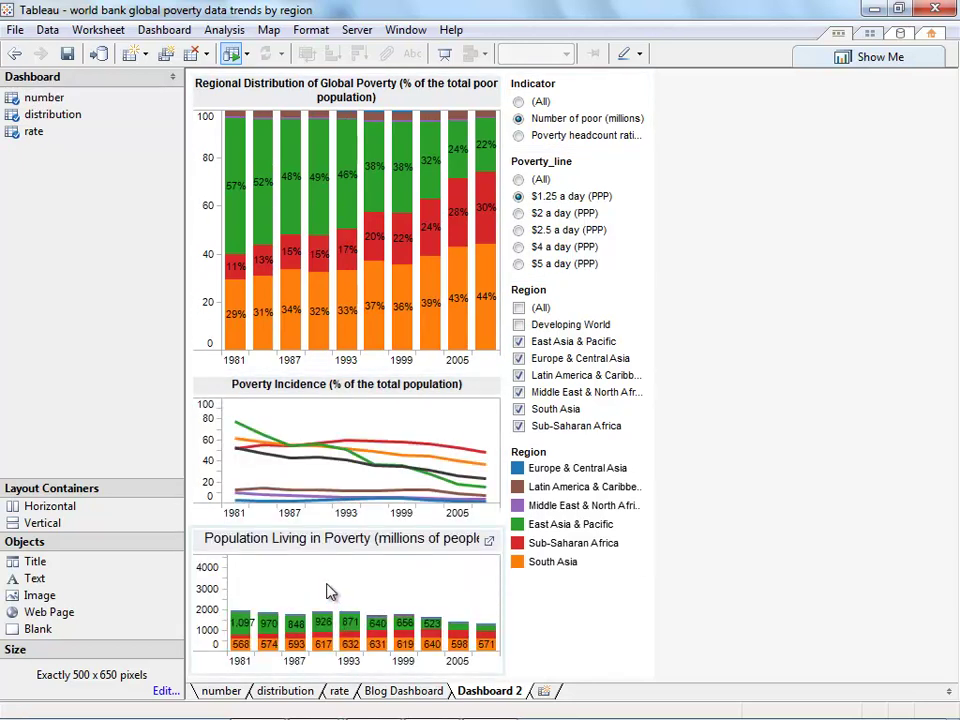
Remove the Region and Indicator filter cards from the dashboard
mouse_move(478, 480)
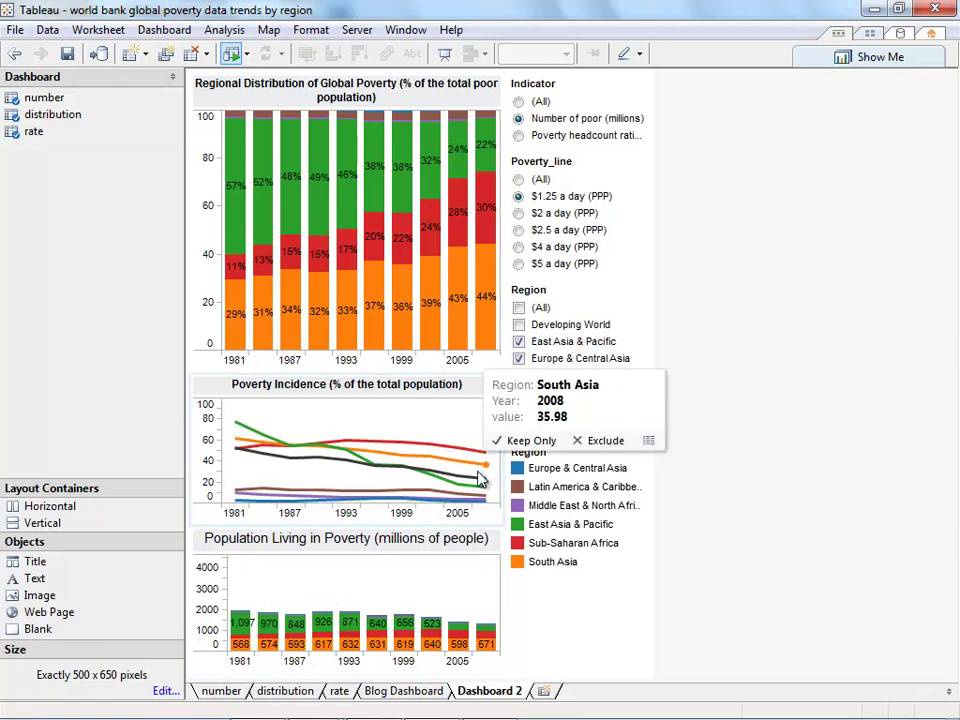
click(646, 300)
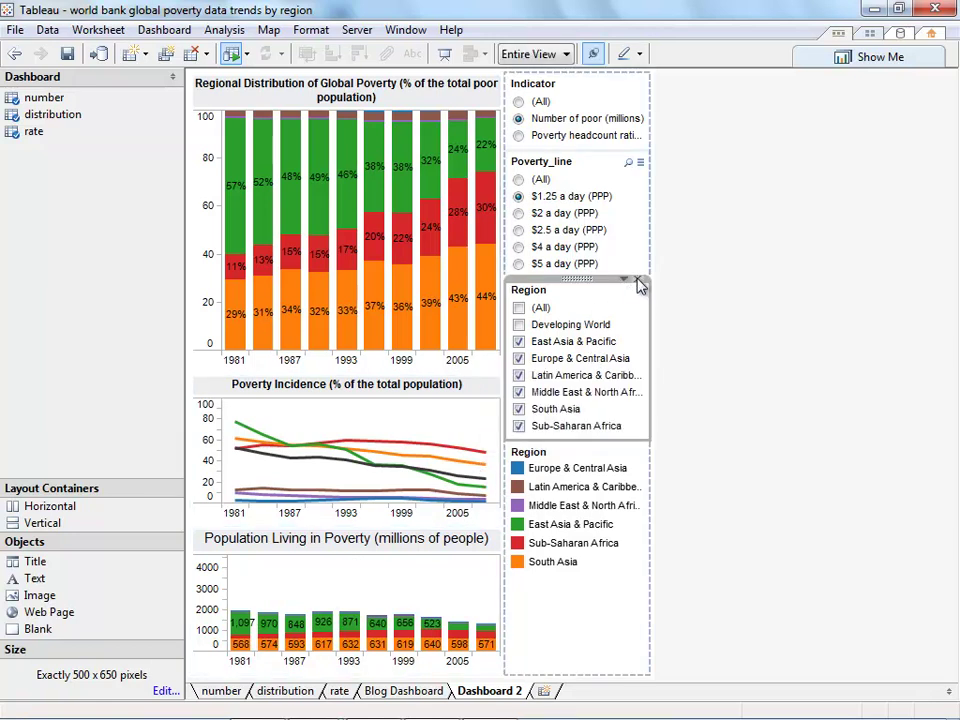
click(637, 279)
click(624, 88)
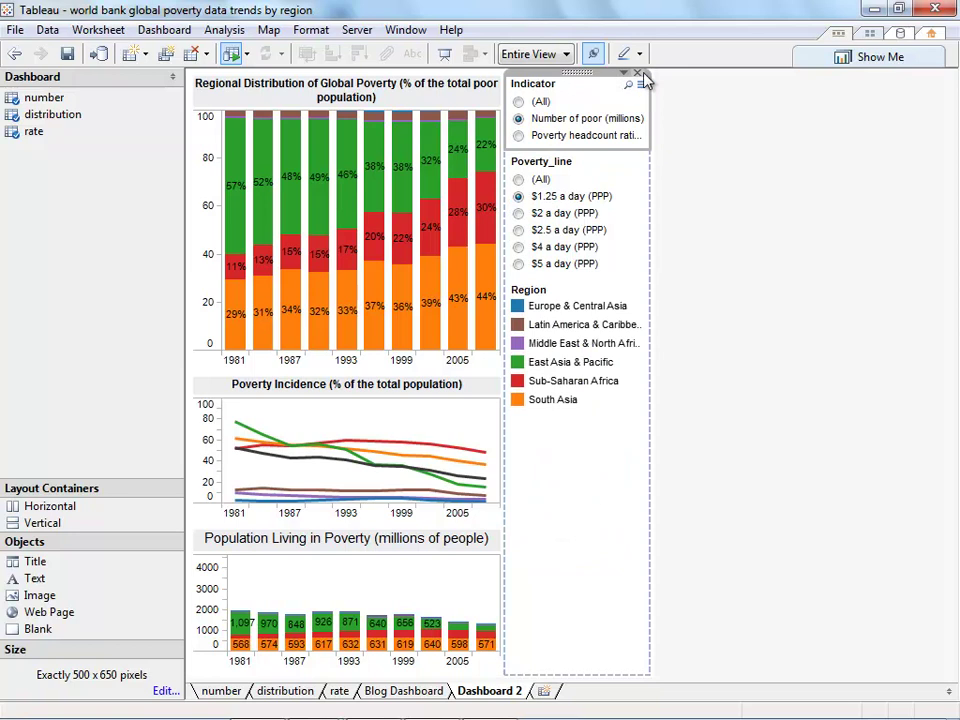
click(641, 78)
Move the Poverty_line filter and Region legend into a row above the charts
click(594, 99)
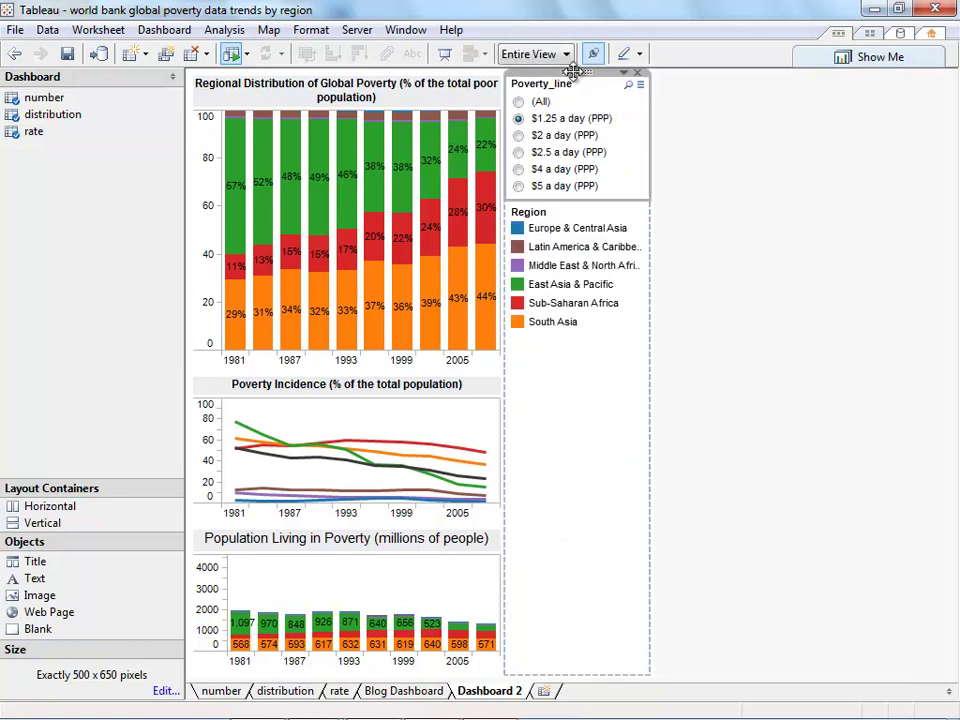
drag(575, 72, 555, 128)
click(556, 152)
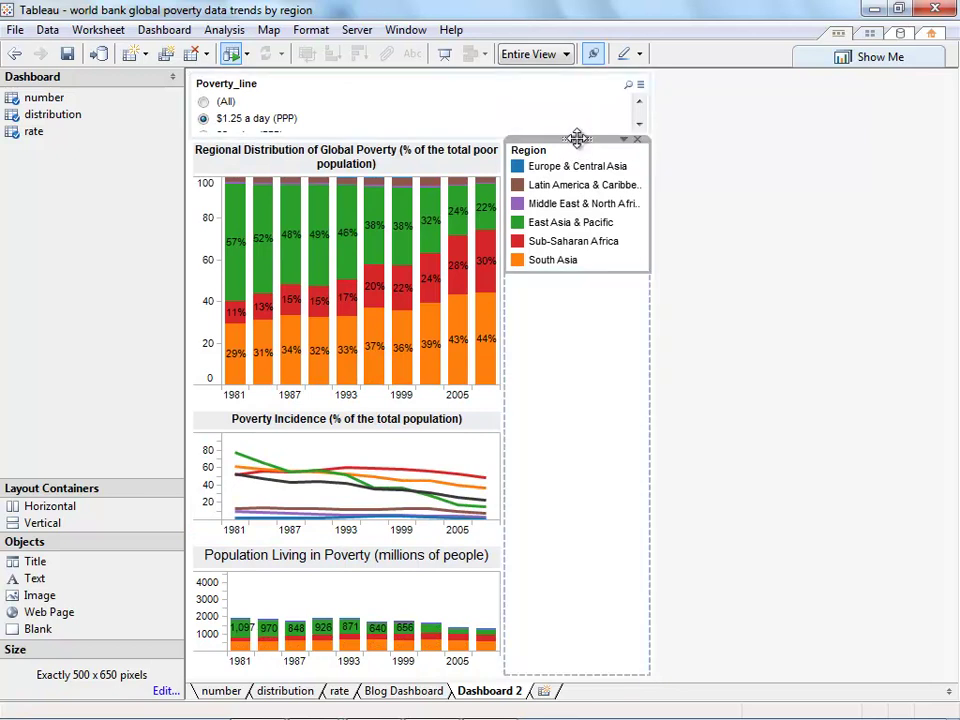
click(574, 118)
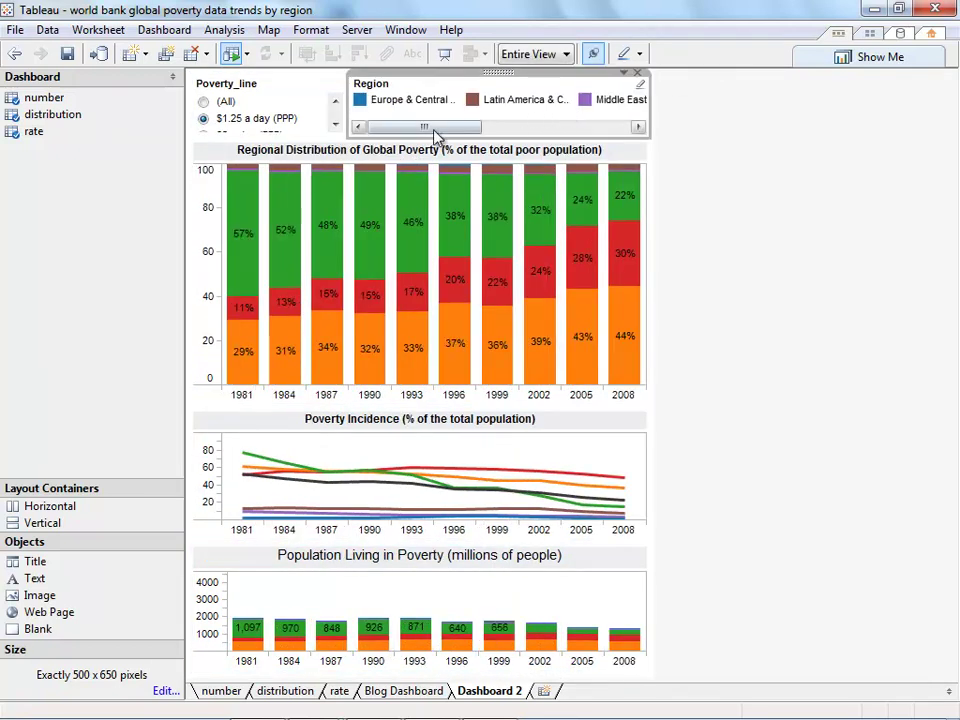
click(295, 92)
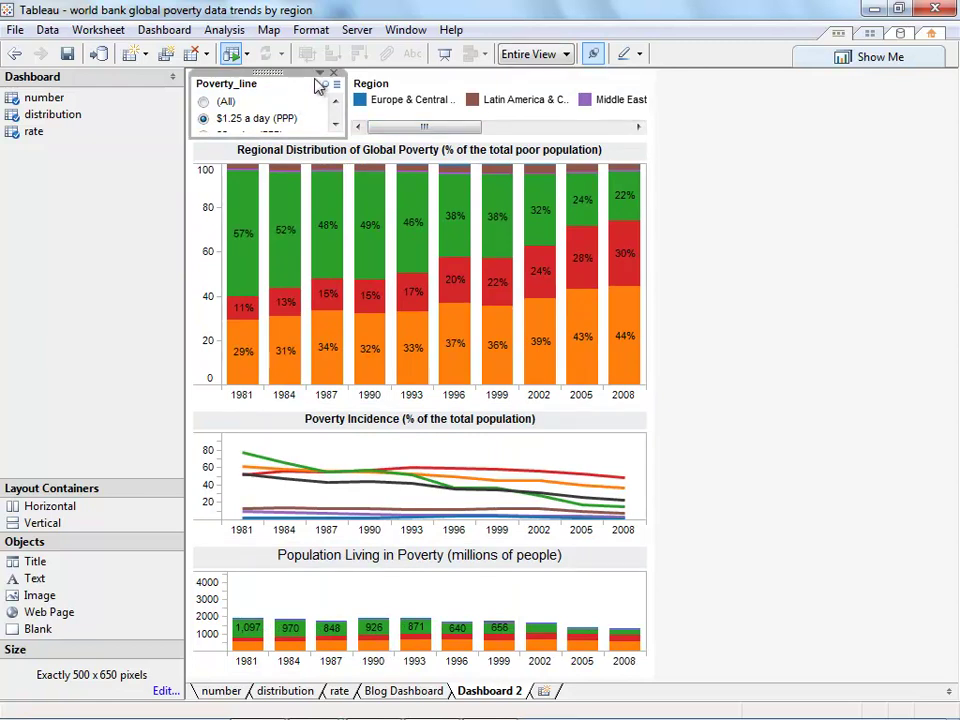
Show the Poverty_line filter as a slider and try a $4 a day line
click(320, 77)
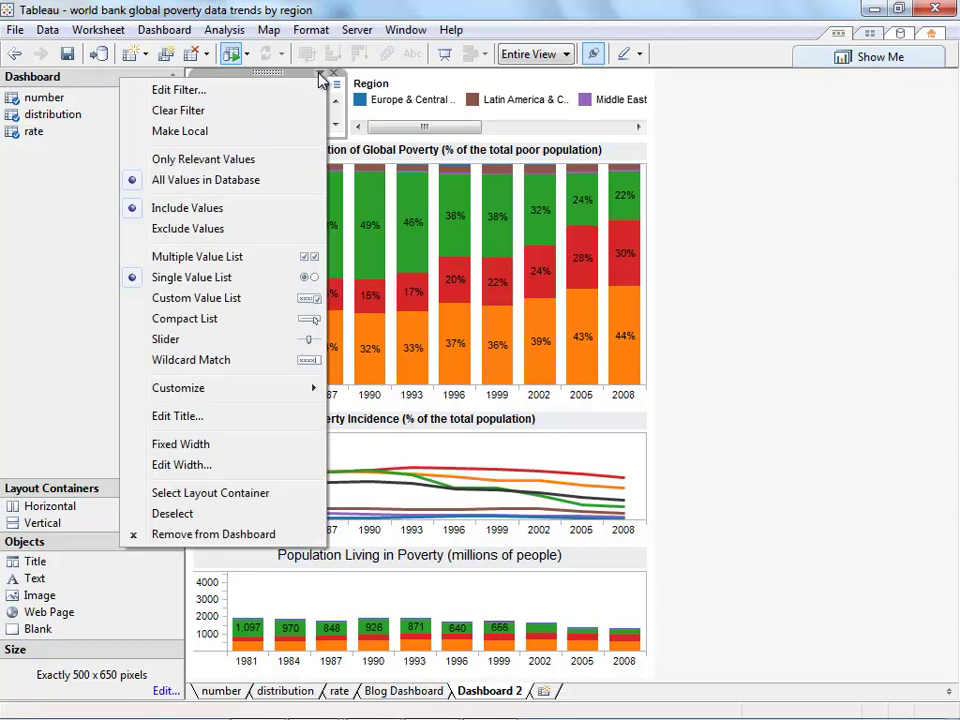
click(272, 344)
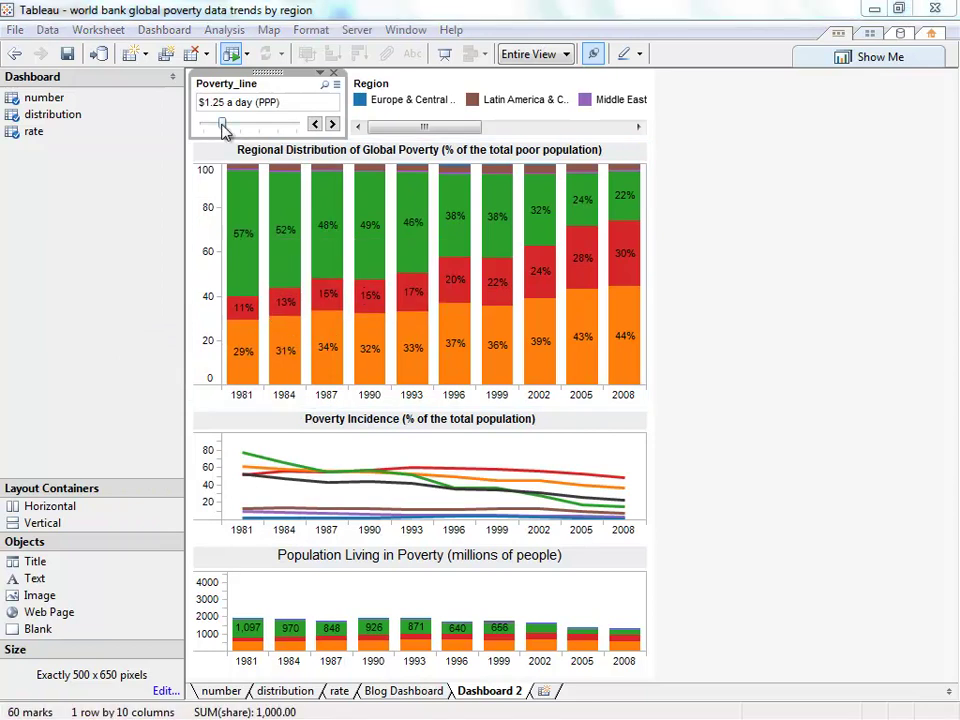
drag(222, 125, 276, 125)
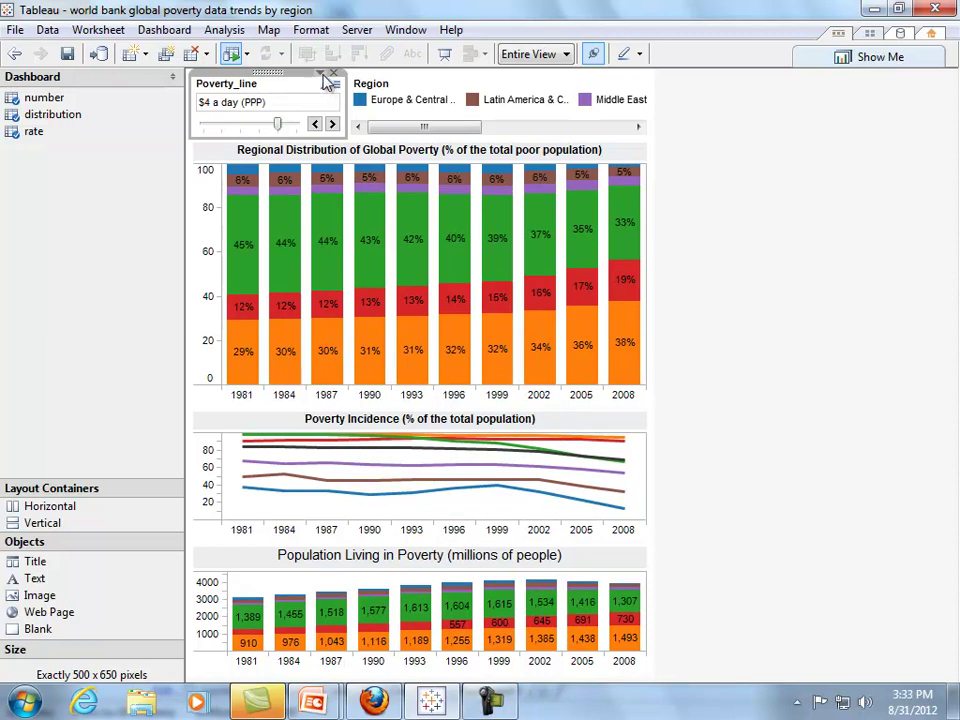
Try the filter as local, reset the line to $1.25 a day, then make it global
click(324, 78)
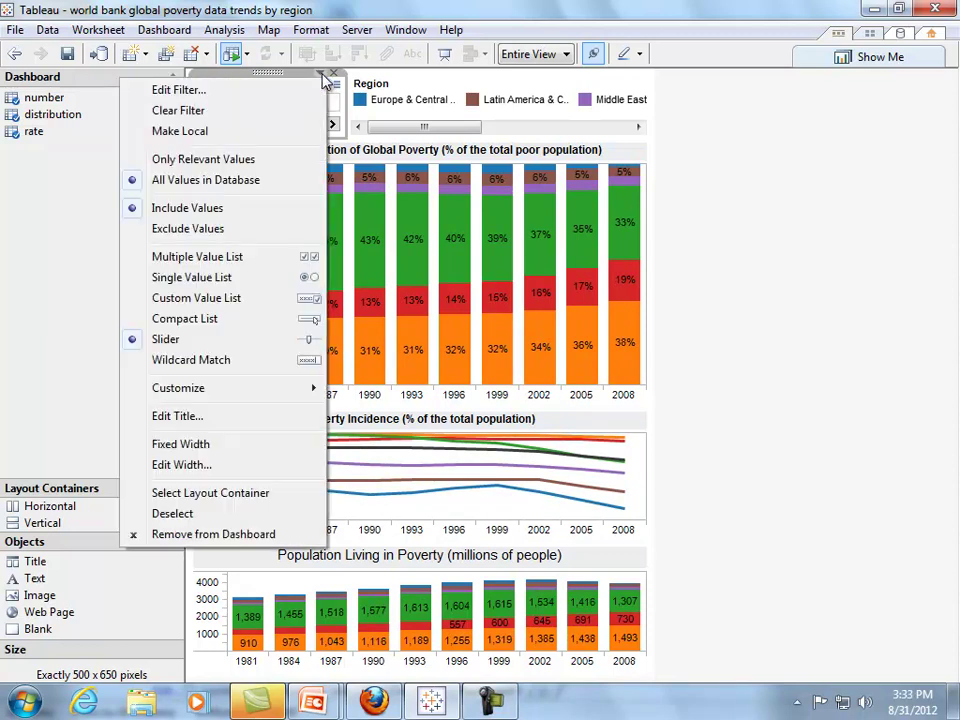
click(279, 131)
drag(278, 122, 261, 122)
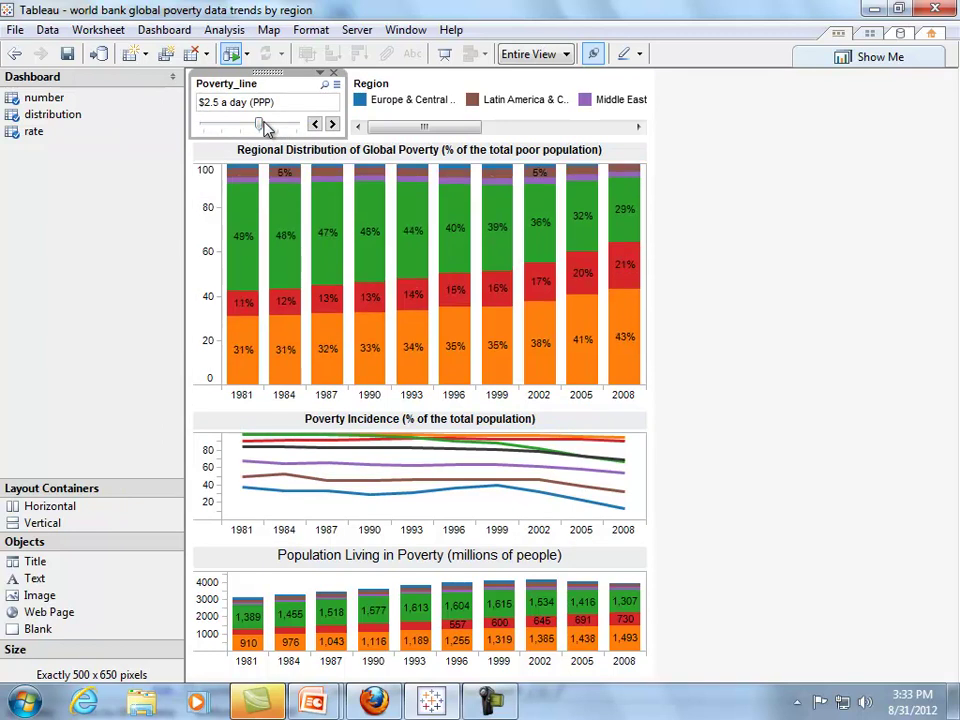
drag(261, 122, 248, 124)
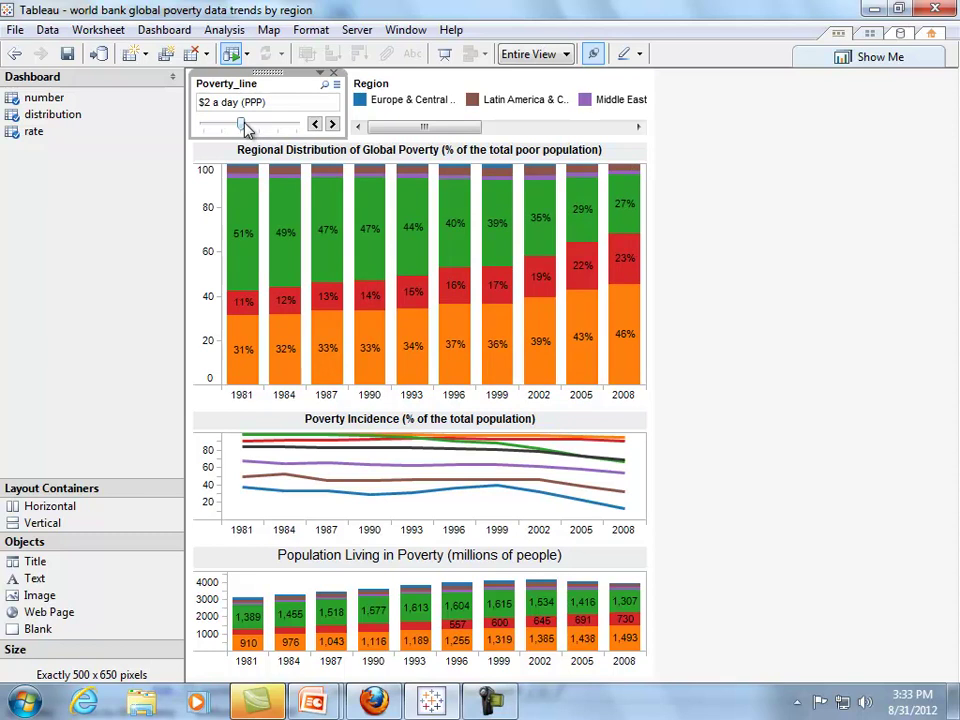
drag(245, 123, 231, 123)
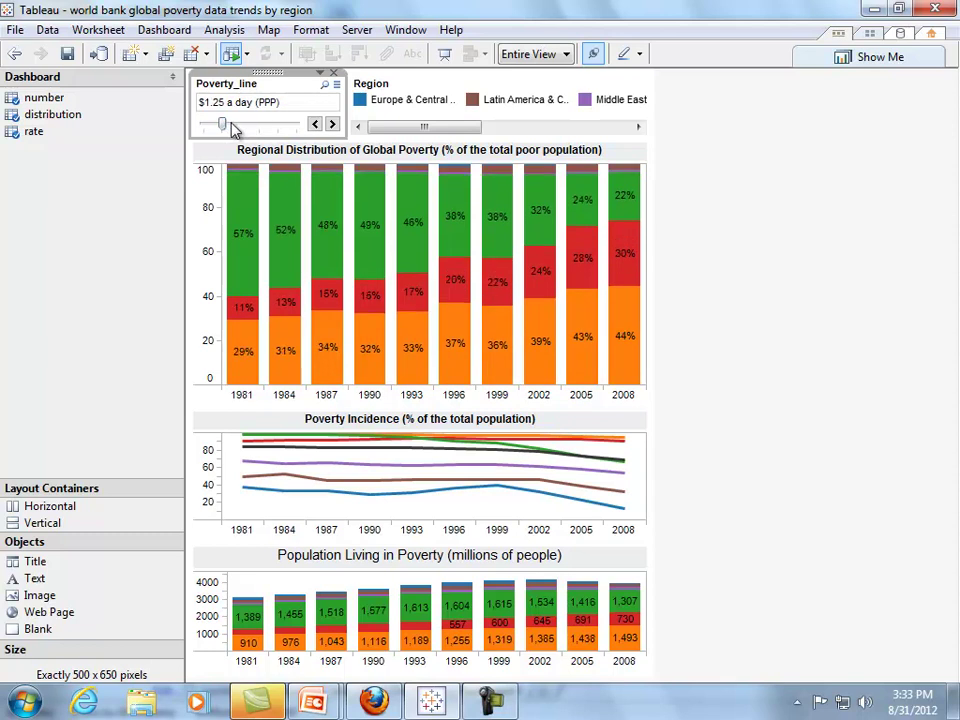
click(331, 74)
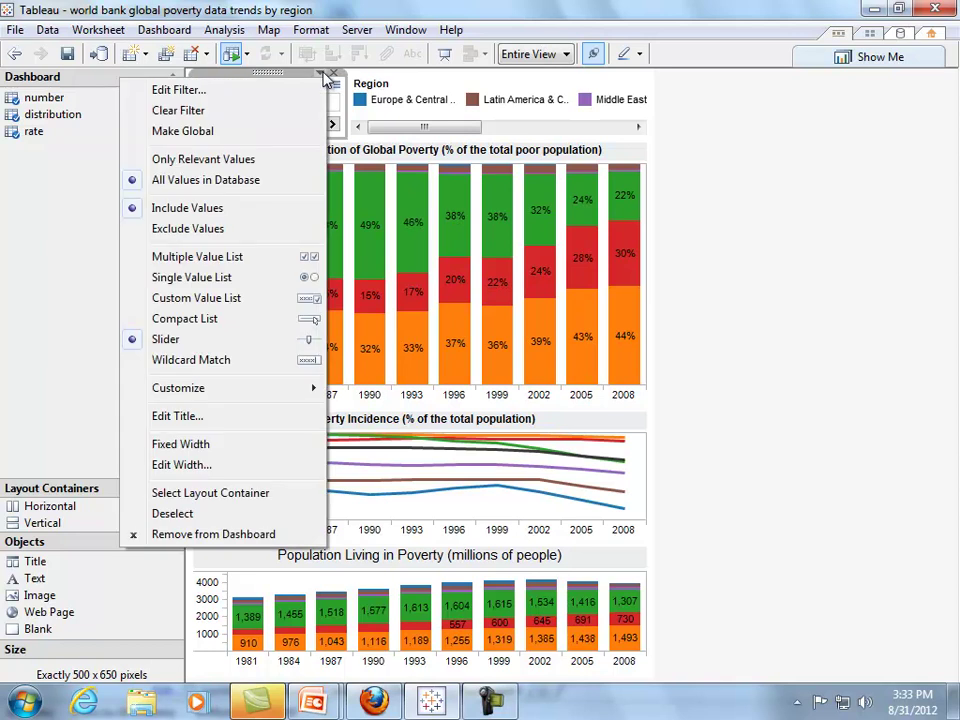
click(280, 134)
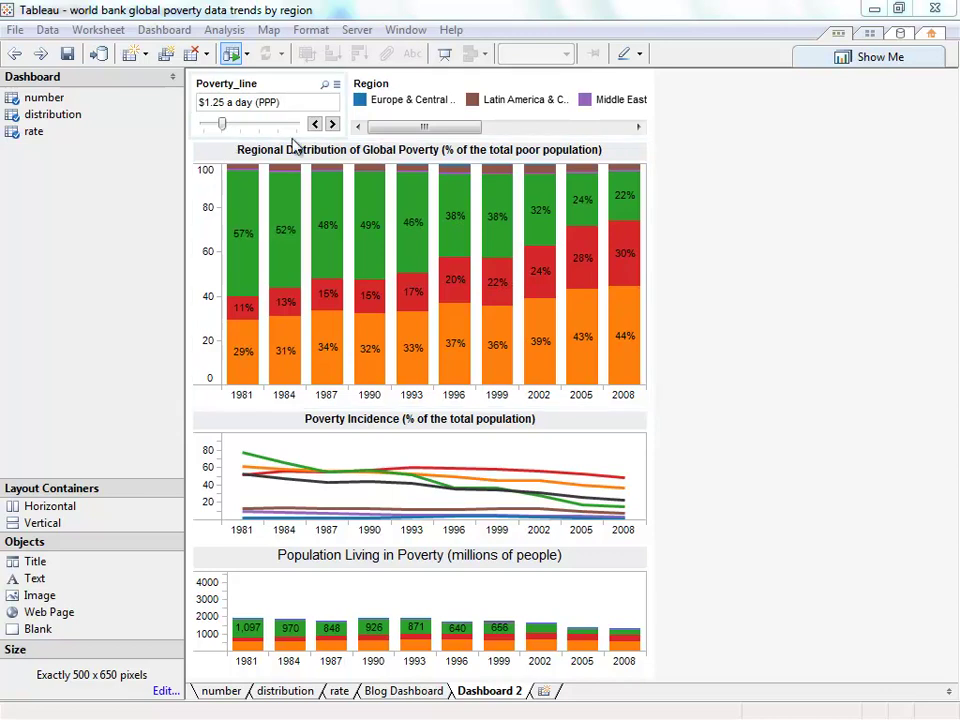
Make the Region legend taller and its columns wider so all six names show
click(430, 122)
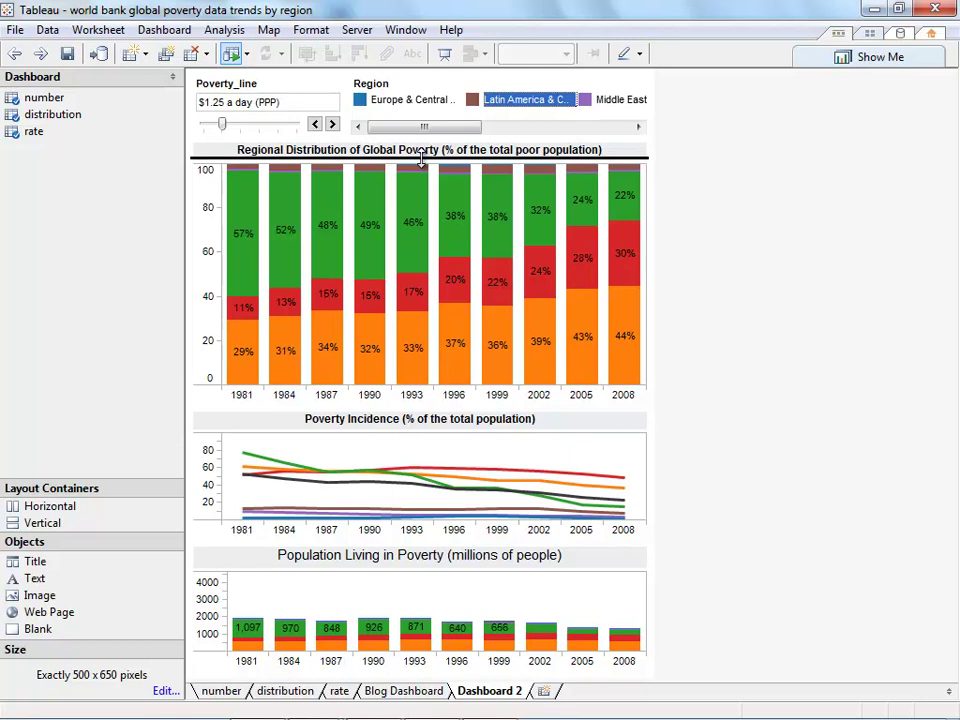
drag(422, 133, 422, 155)
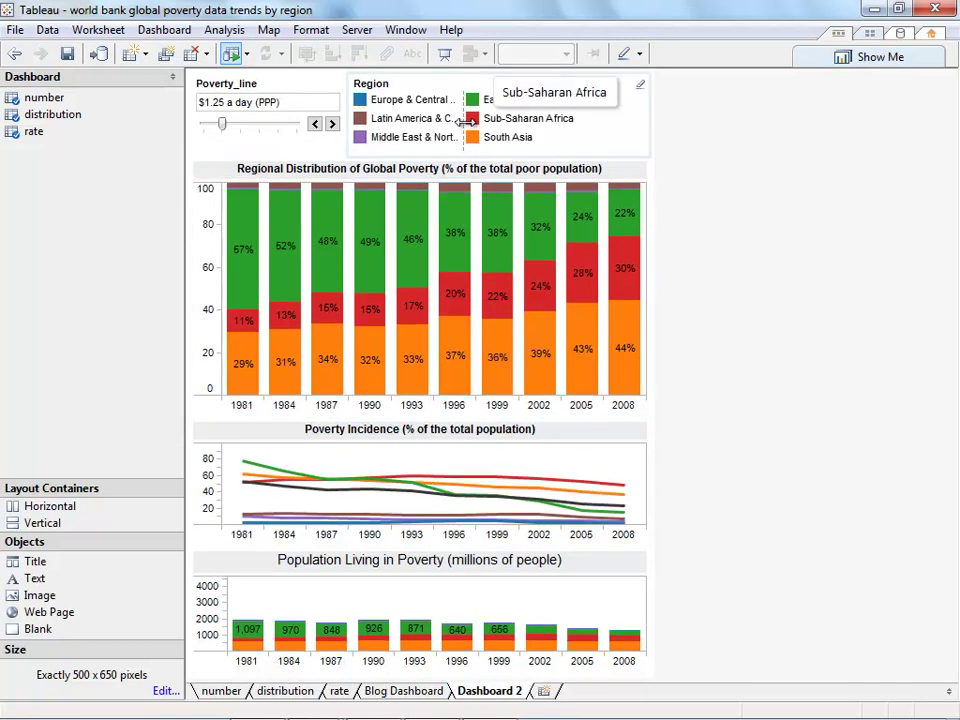
drag(462, 121, 493, 126)
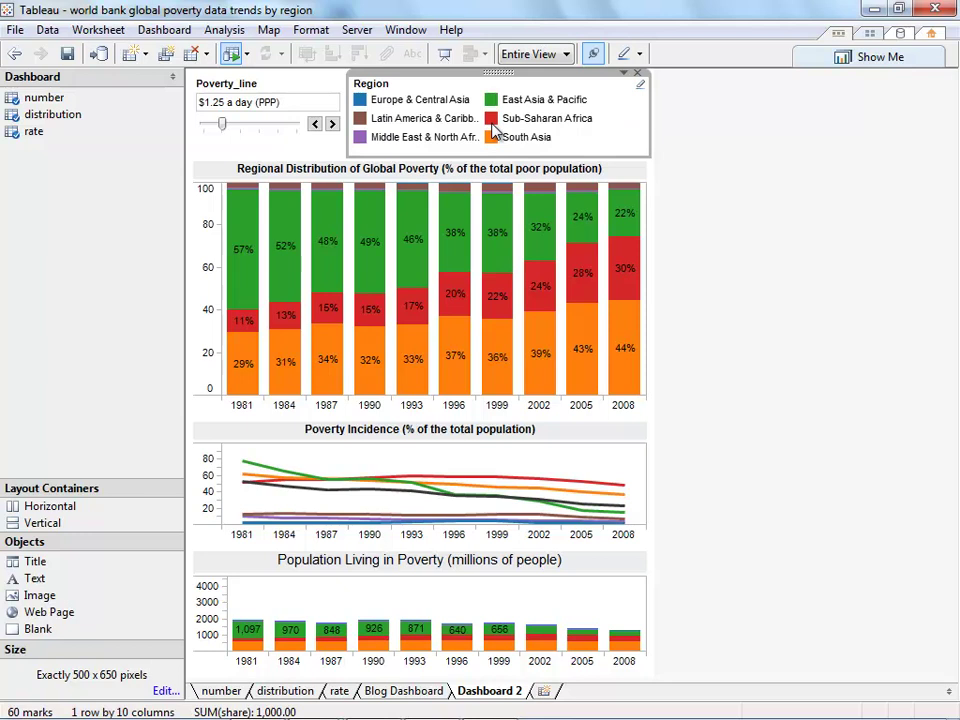
Test the legend by selecting Sub-Saharan Africa, then South Asia, then clearing the selection
click(521, 120)
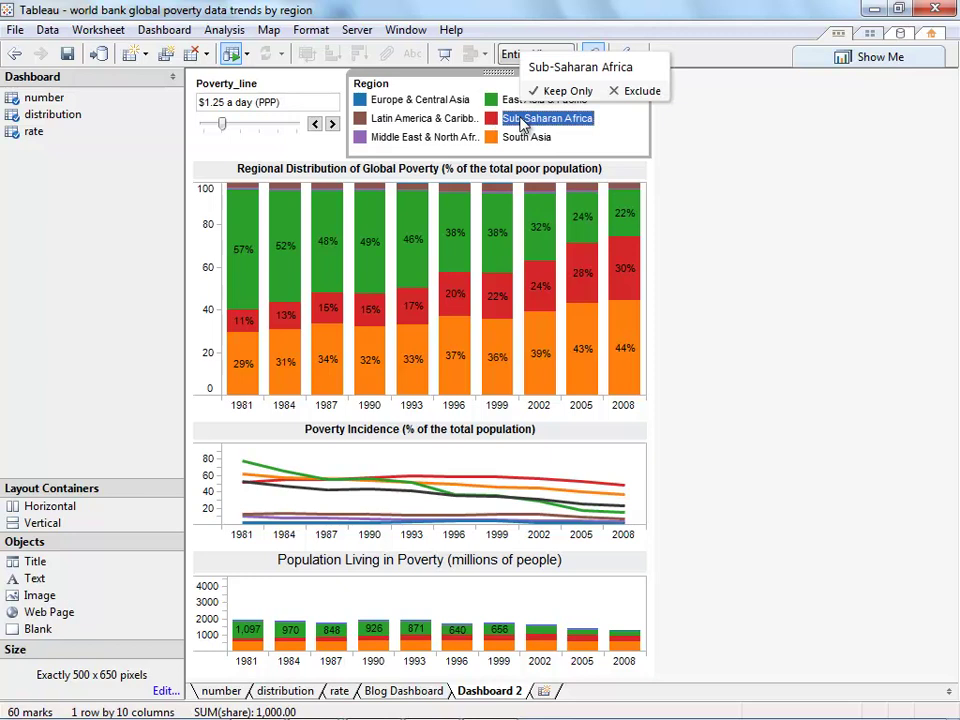
click(519, 140)
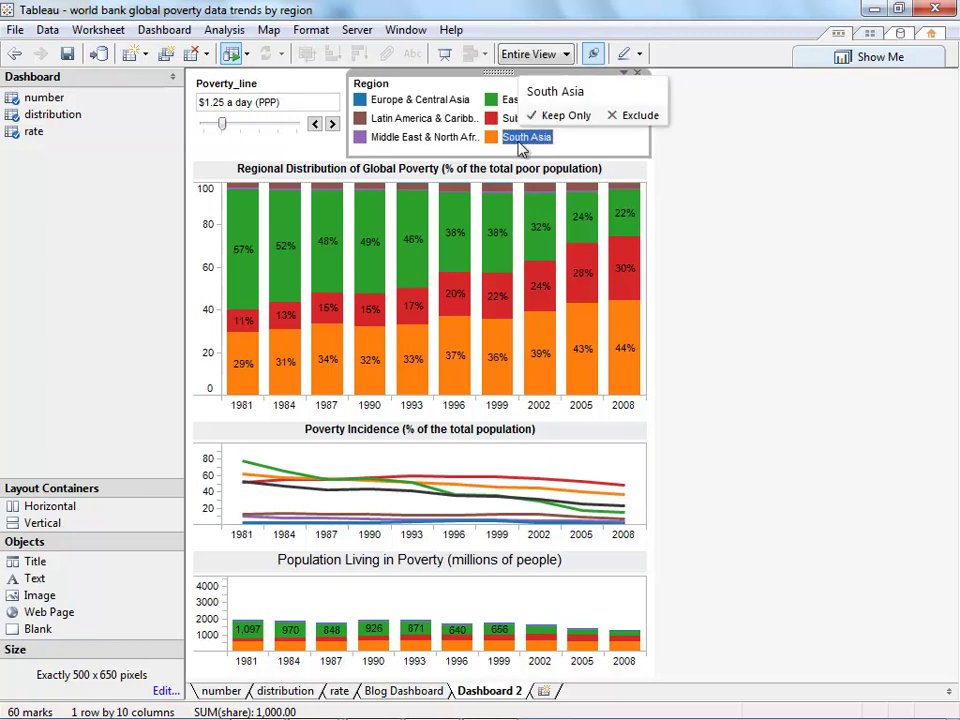
click(591, 150)
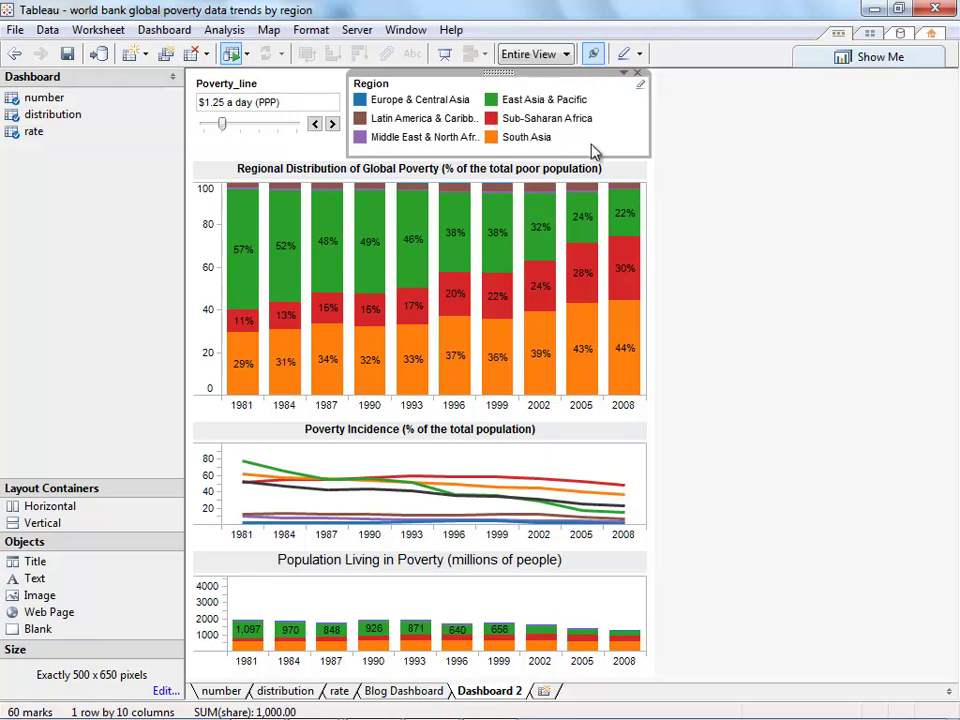
Turn on Region highlighting and test it on Sub-Saharan Africa and East Asia & Pacific's 2002 bar
click(643, 55)
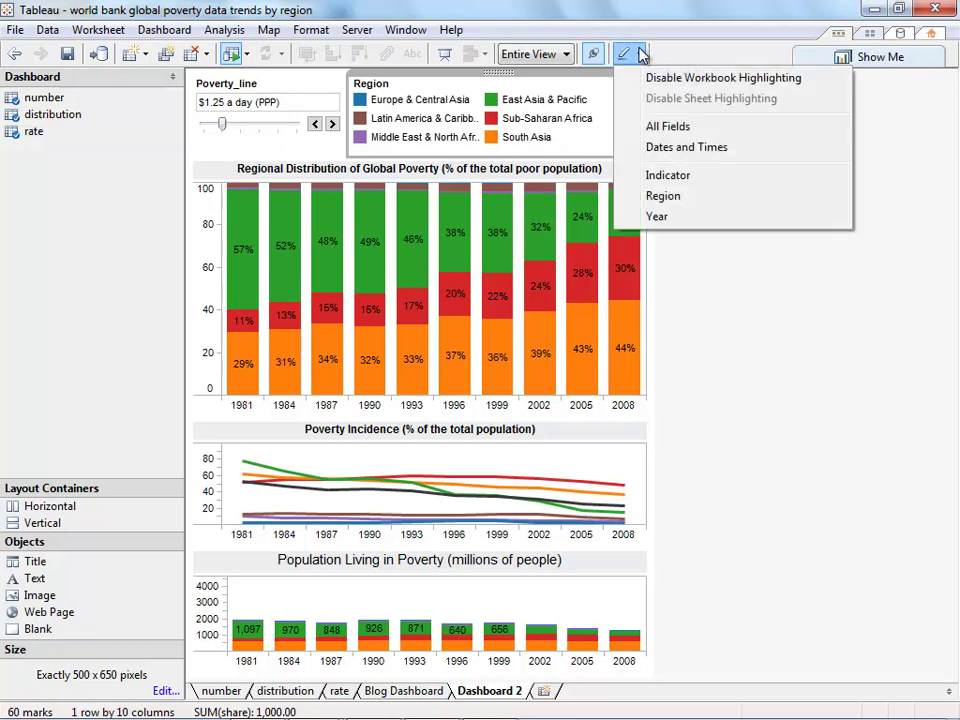
click(648, 194)
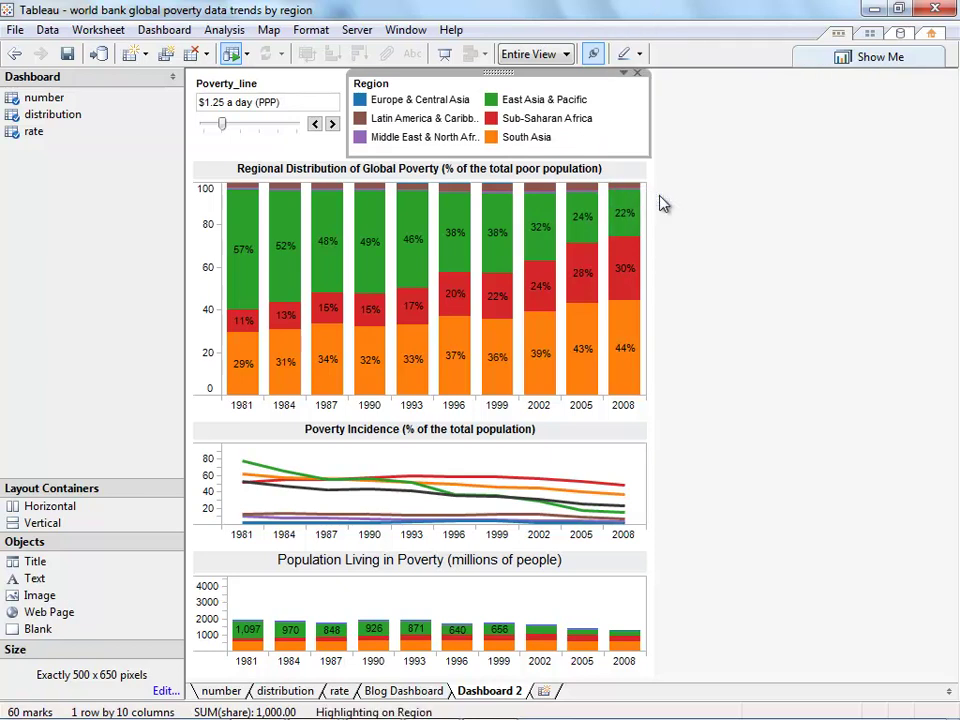
click(547, 121)
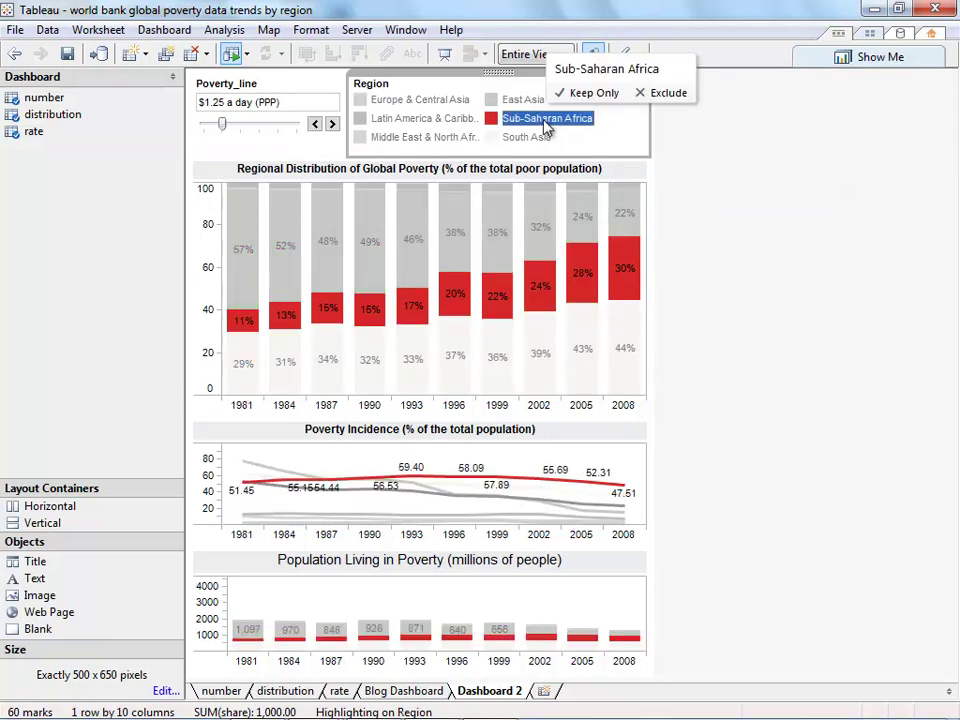
click(533, 208)
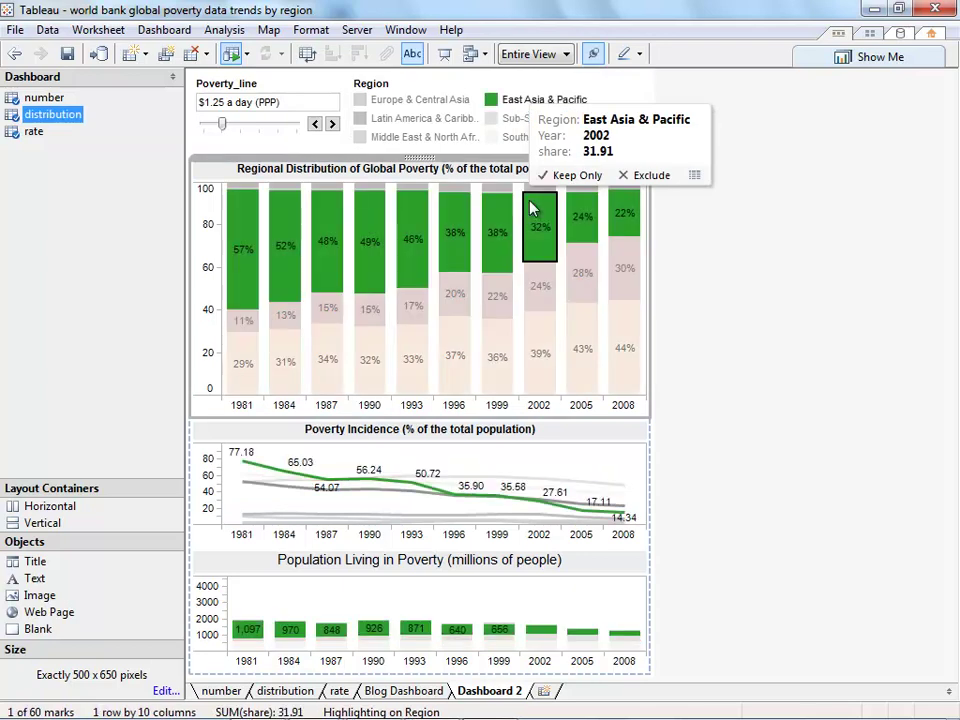